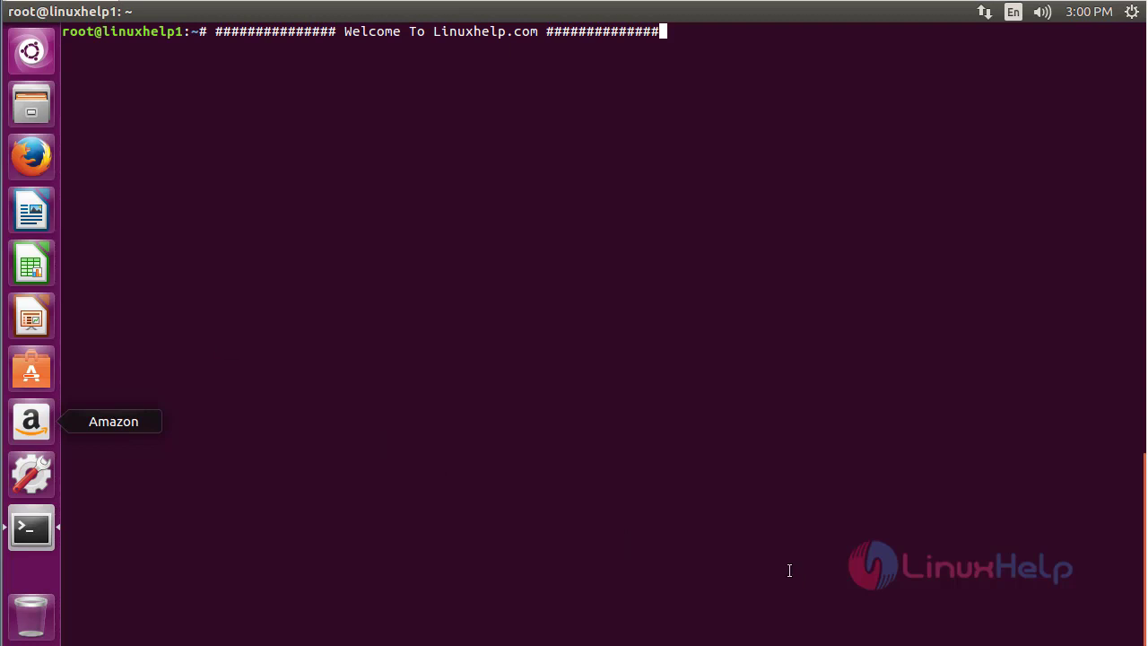
Clear the hash-framed welcome banner so only an empty root prompt remains
key("Return")
key("ctrl+l")
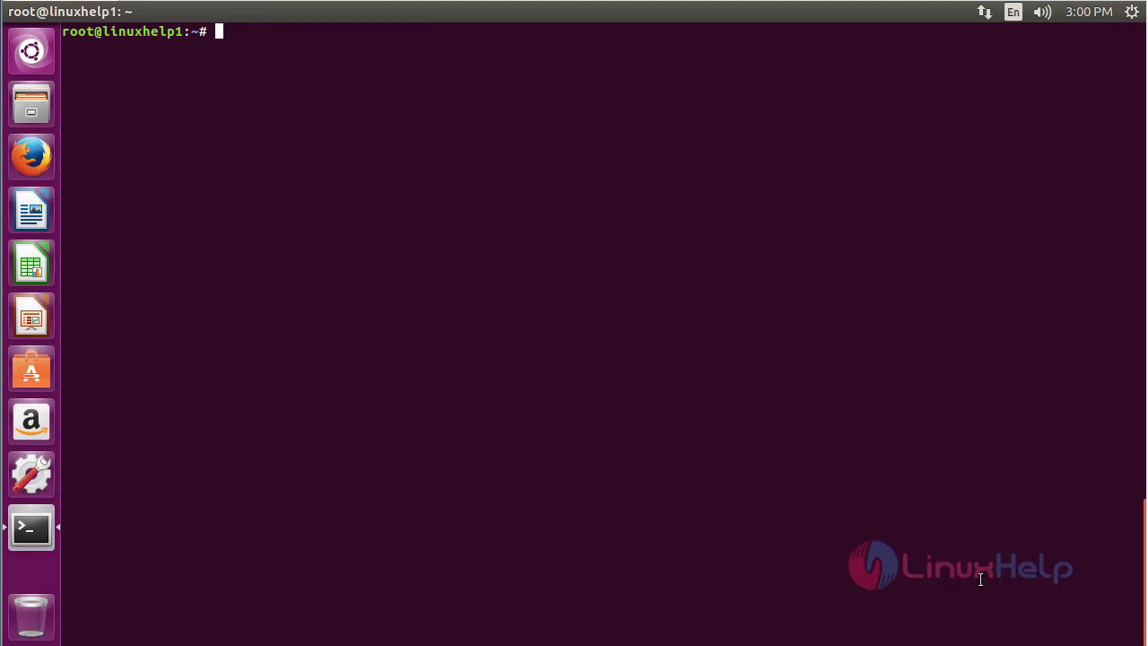
Add the ppa:dhor/myway repository with add-apt-repository, confirm it, and clear the screen
type("add-apt-e")
key("BackSpace")
type("repository ")
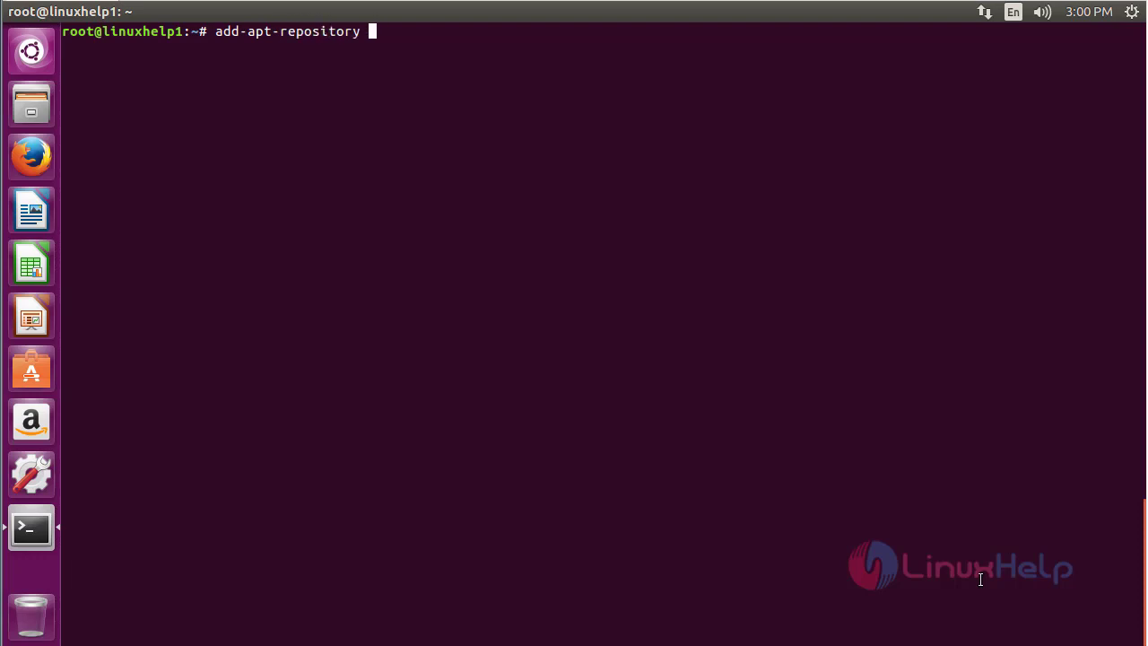
type("ppa:")
type("dhor/myq")
key("BackSpace")
type("way")
key("Return")
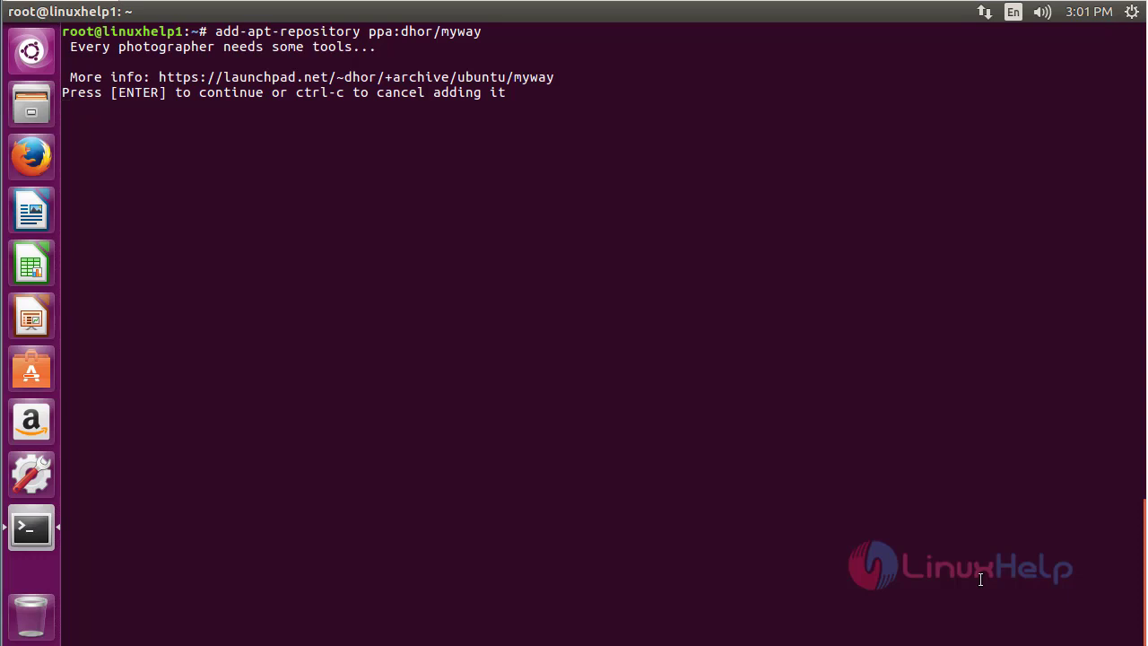
key("Return")
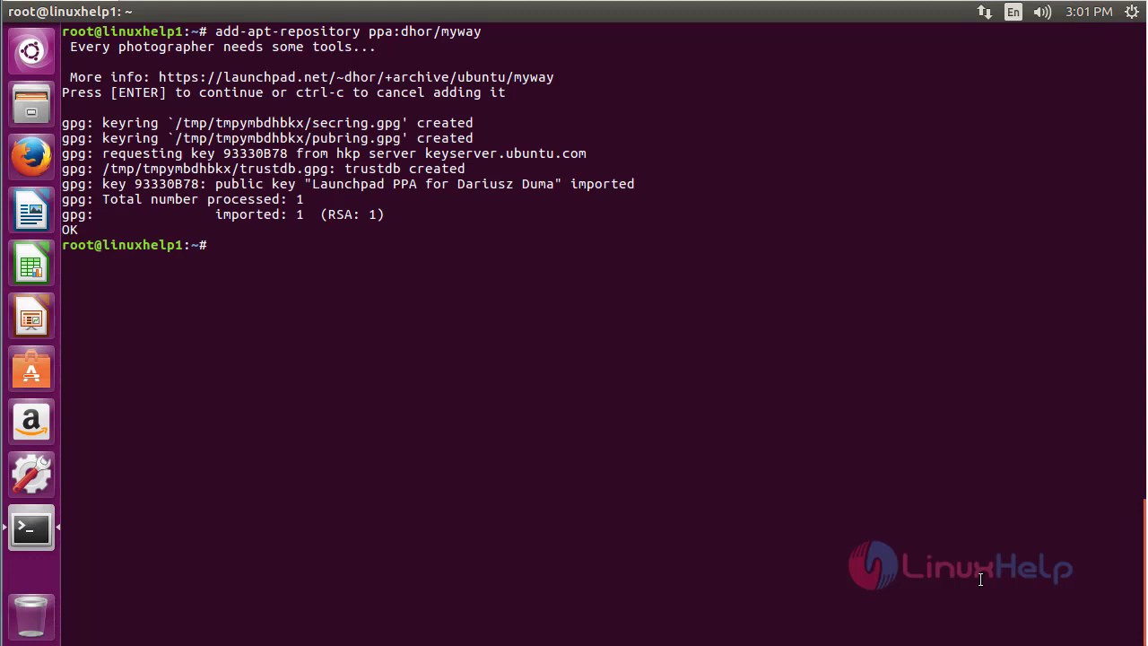
key("Return")
key("ctrl+l")
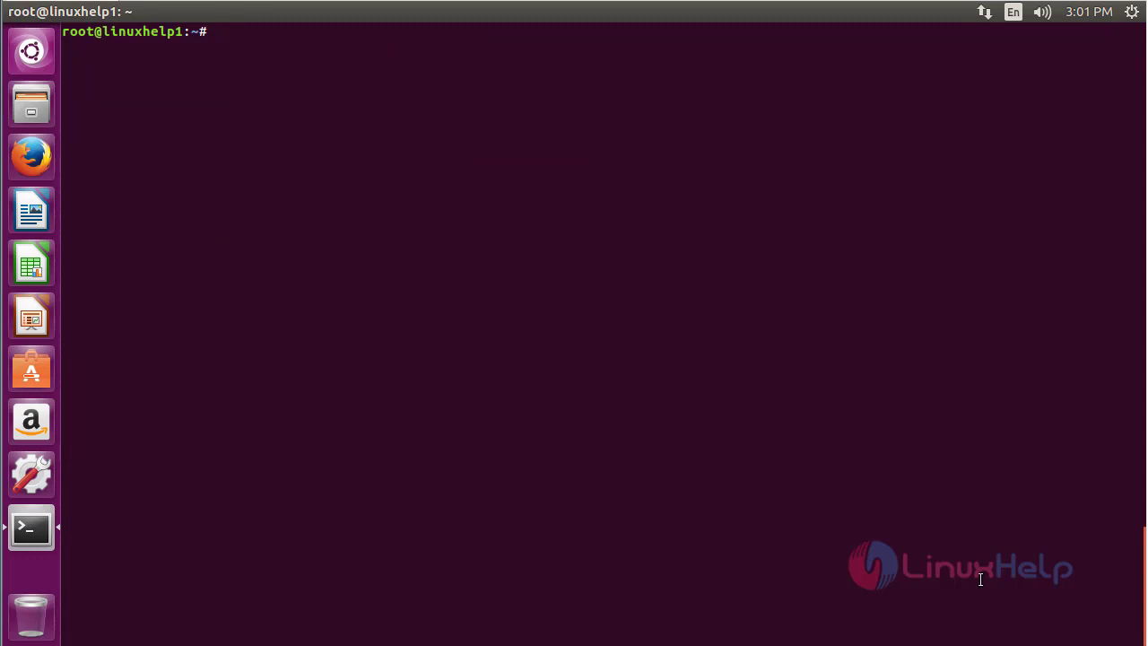
Run apt-get update to refresh package lists, then clear the screen
type("apt-get update")
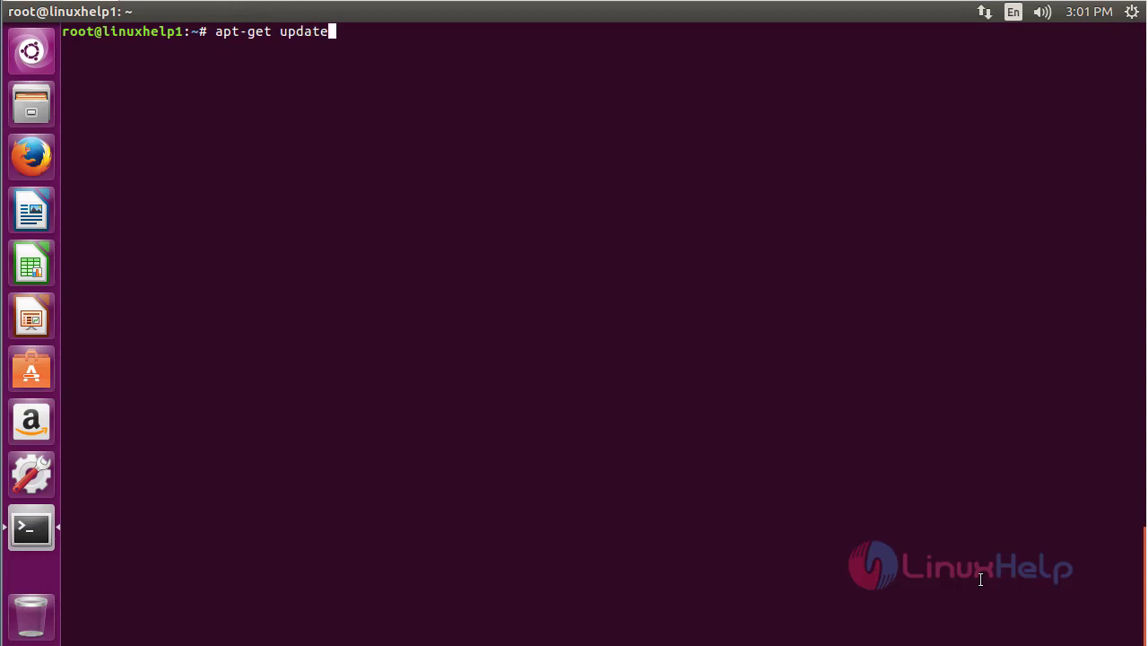
key("Return")
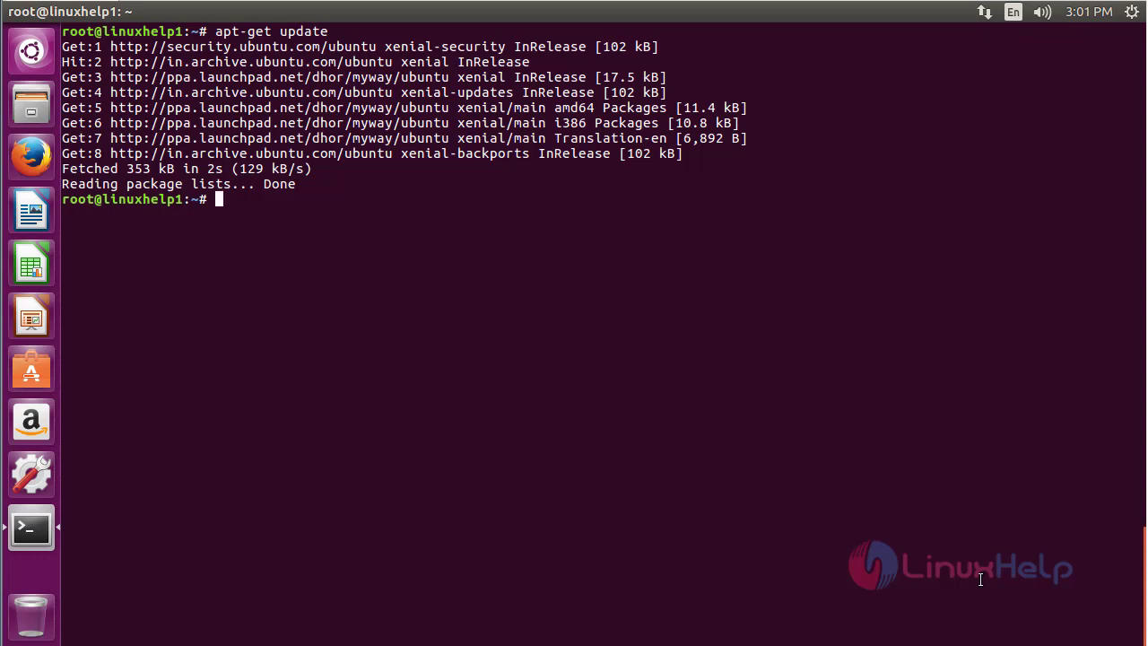
key("Return")
key("ctrl+l")
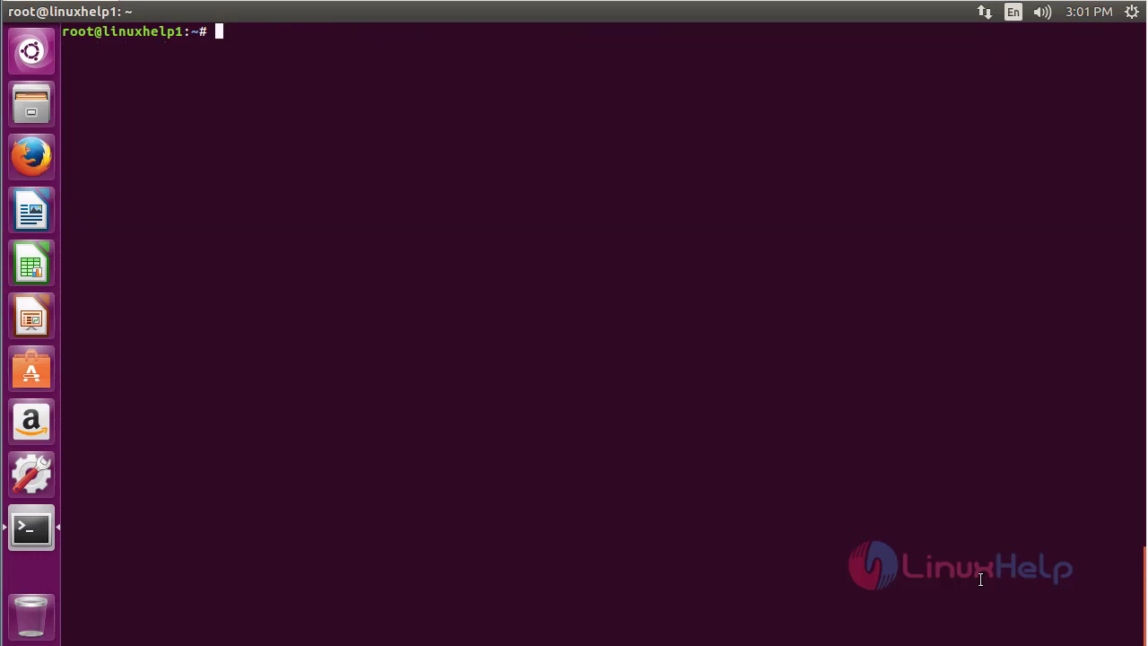
Install ksnip from the PPA with apt-get install ksnip -y
type("apt-get install ksnip -y")
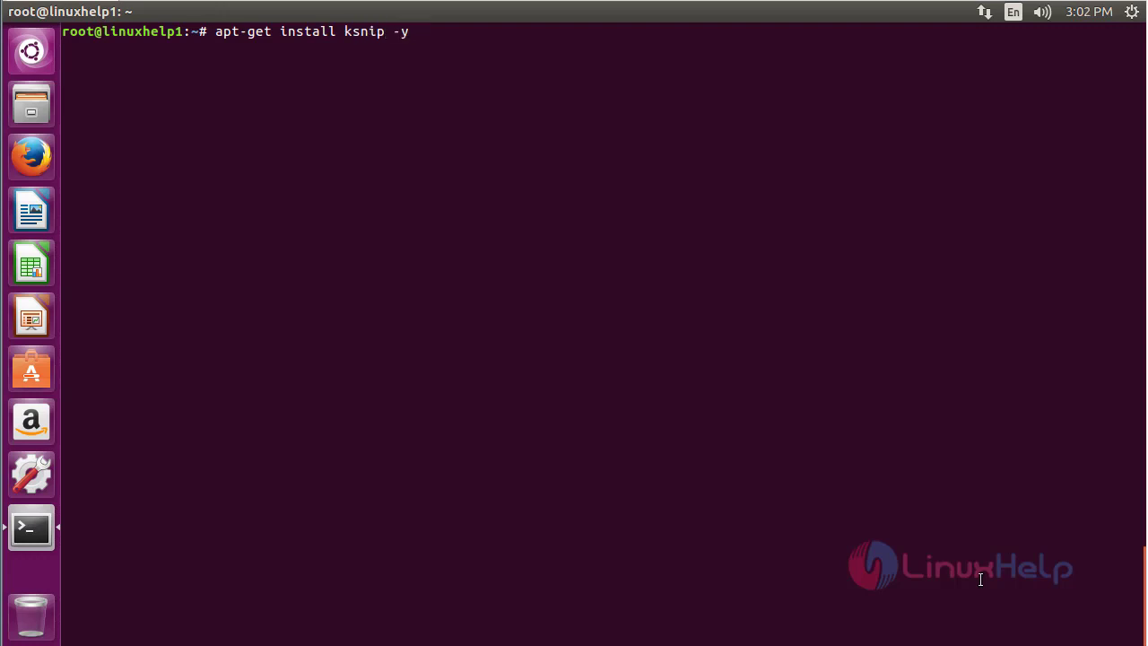
key("Return")
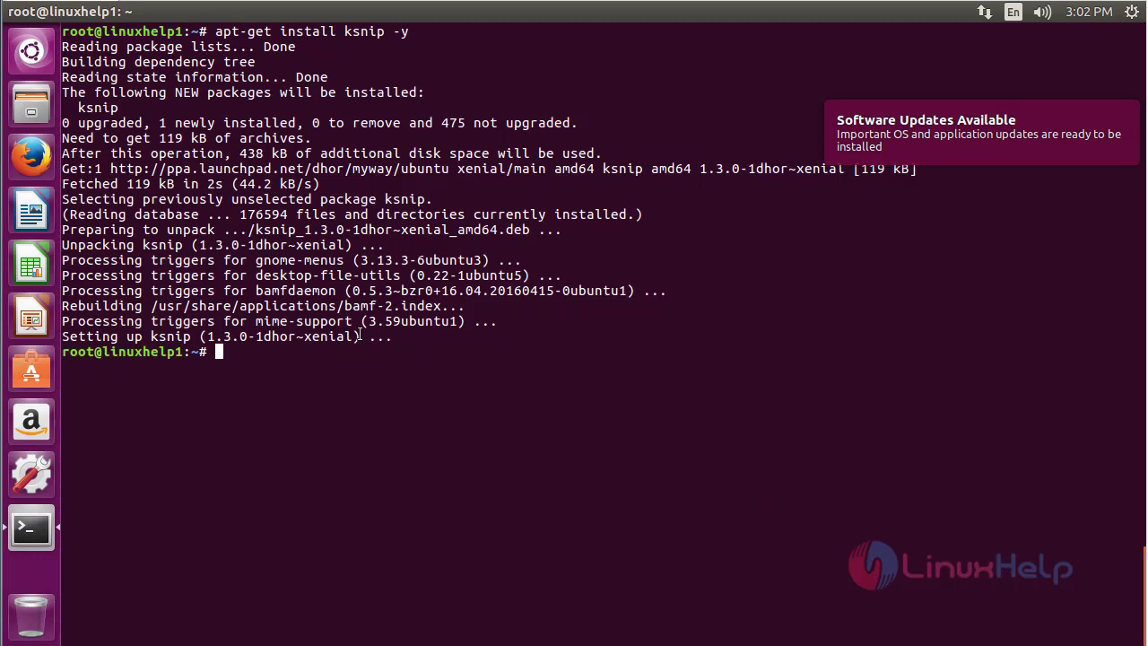
Search the Dash for 'ksnip' and launch the ksnip application
left_click(26, 63)
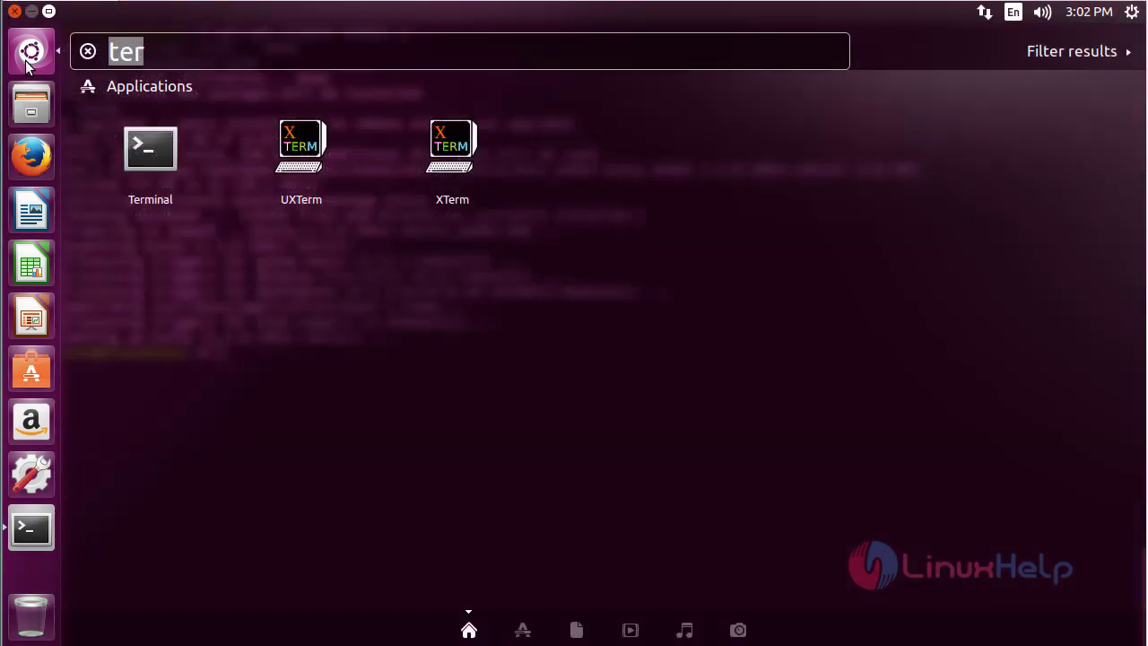
type("ksnip")
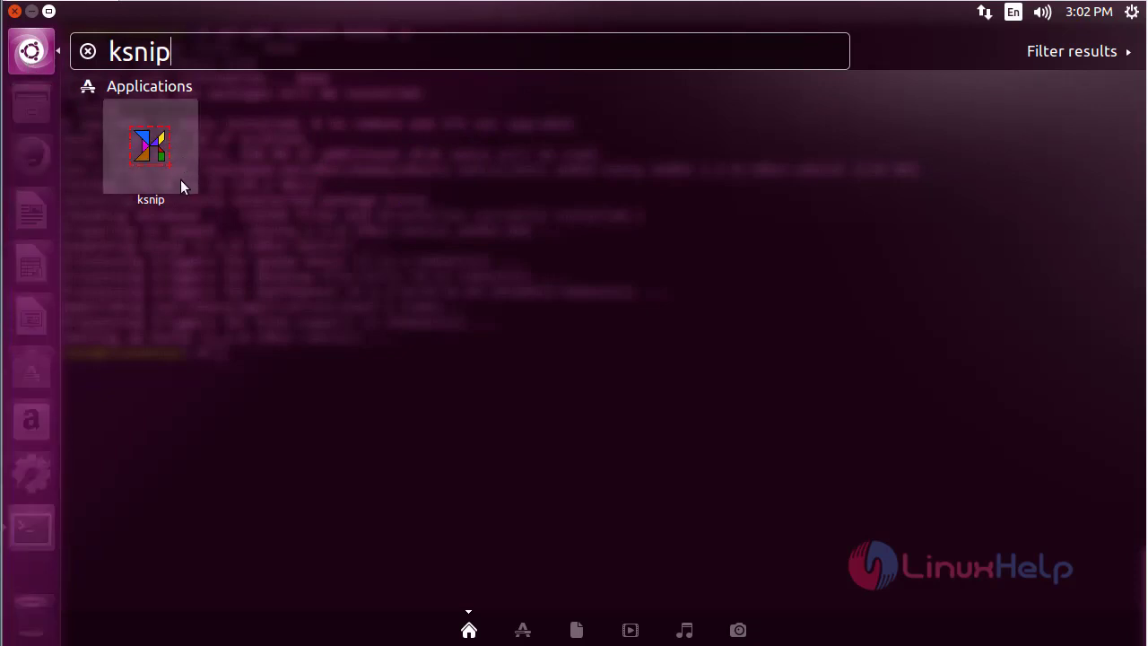
left_click(180, 179)
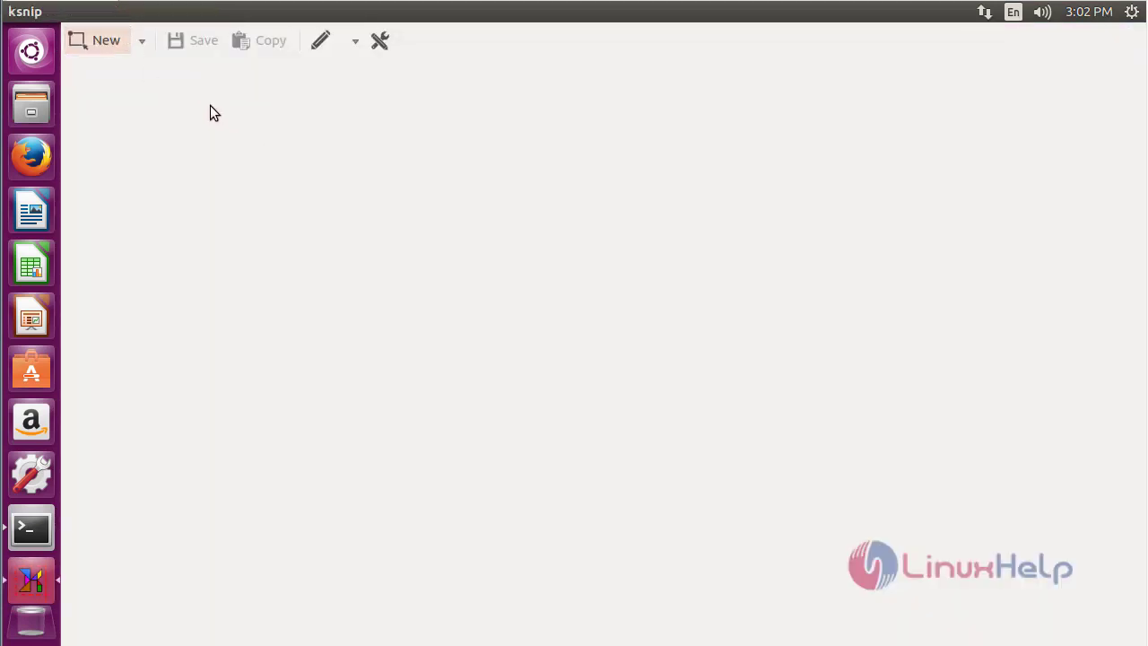
Capture a rectangle of the terminal's install output in ksnip, then close it unsaved
left_click(110, 41)
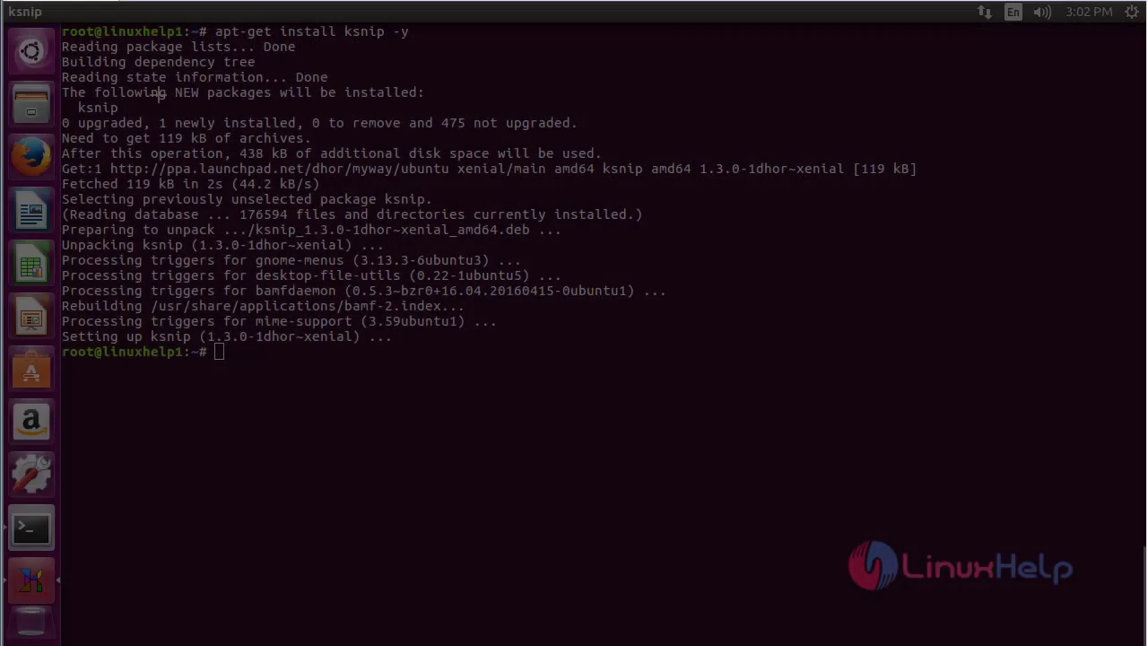
mouse_move(101, 64)
left_mouse_down()
mouse_move(1008, 410)
mouse_move(1033, 440)
left_mouse_up()
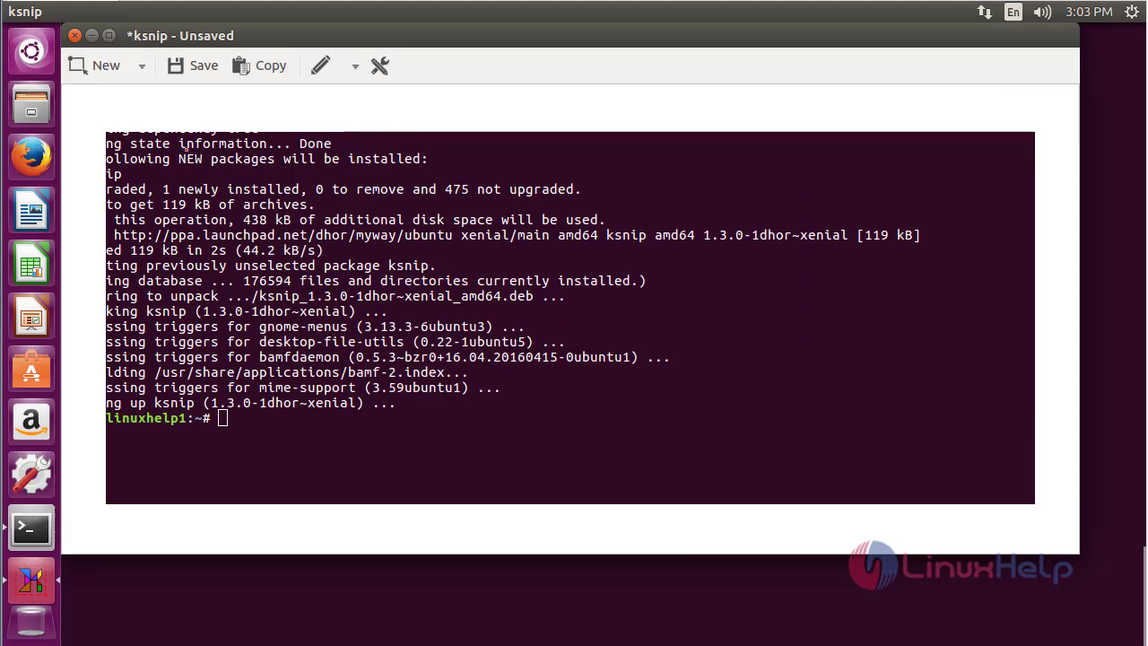
left_click(74, 35)
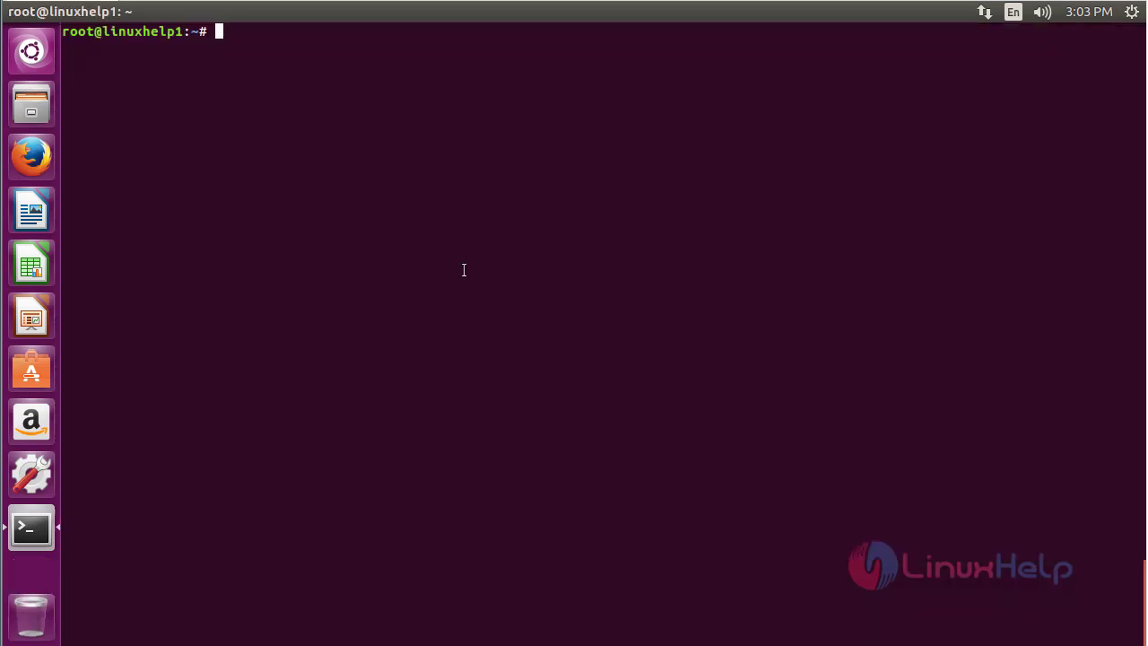
Remove ksnip with apt-get remove ksnip -y and clear the screen
type("apt-get remove ")
type("ksnap -y")
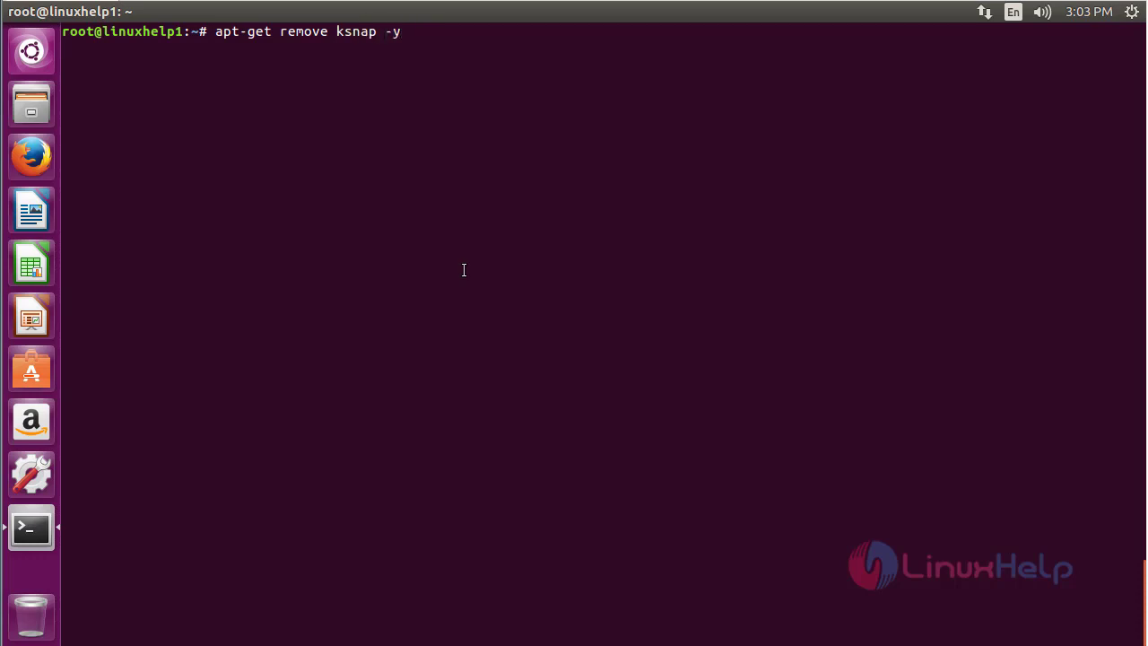
key("BackSpace")
key("BackSpace")
key("BackSpace")
key("BackSpace")
type("ip -y")
key("Return")
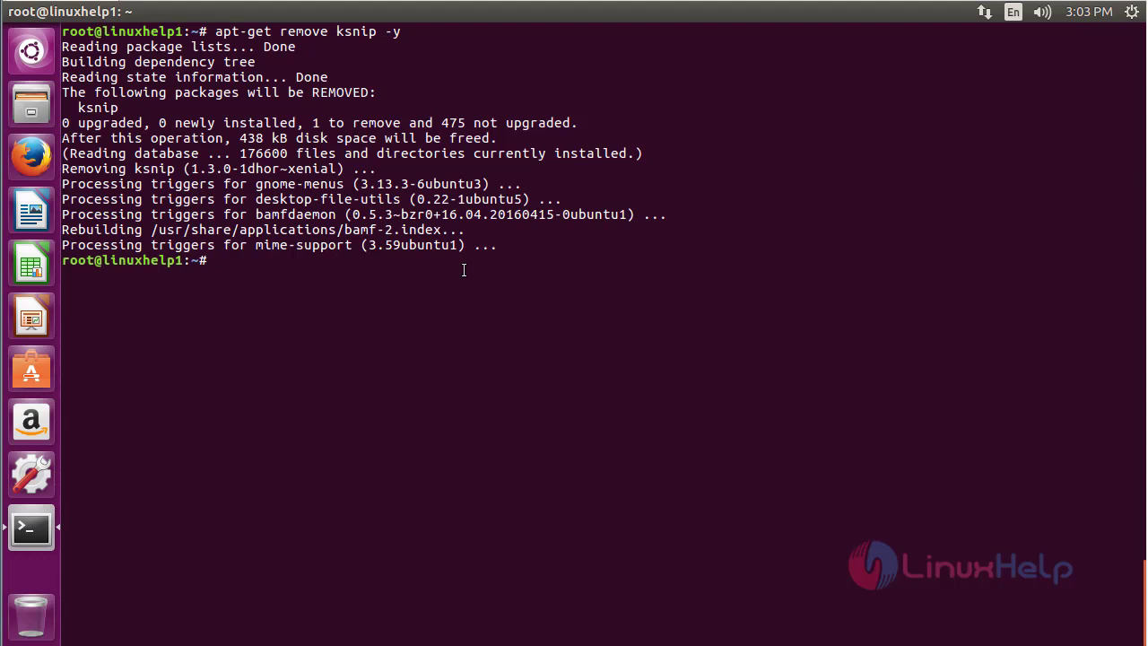
key("Return")
key("ctrl+l")
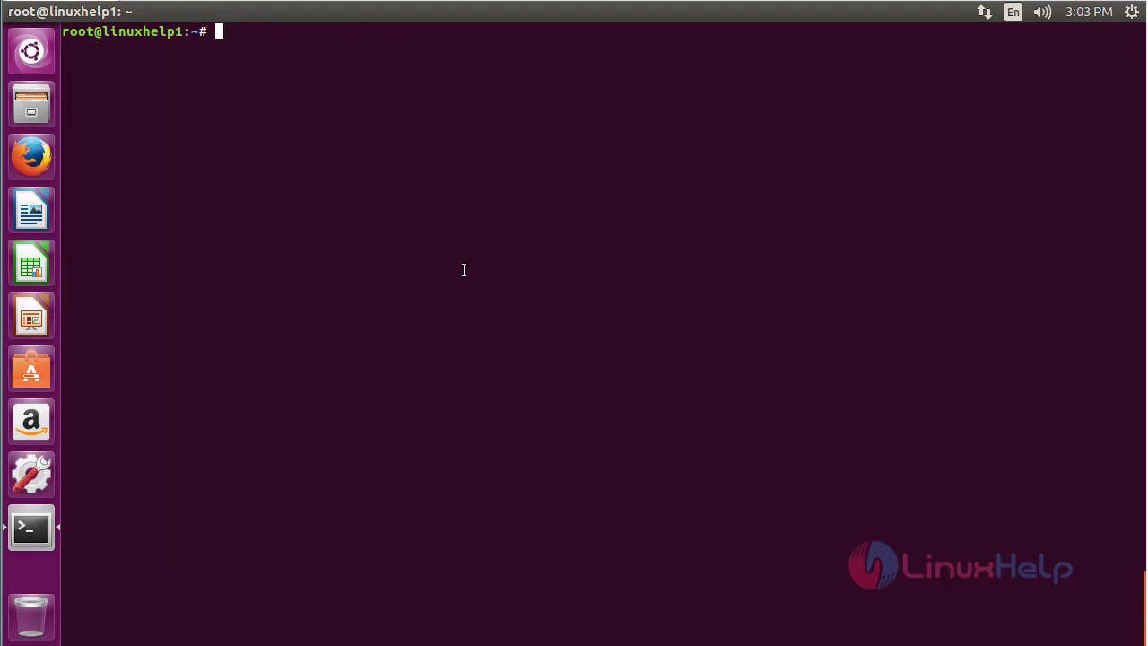